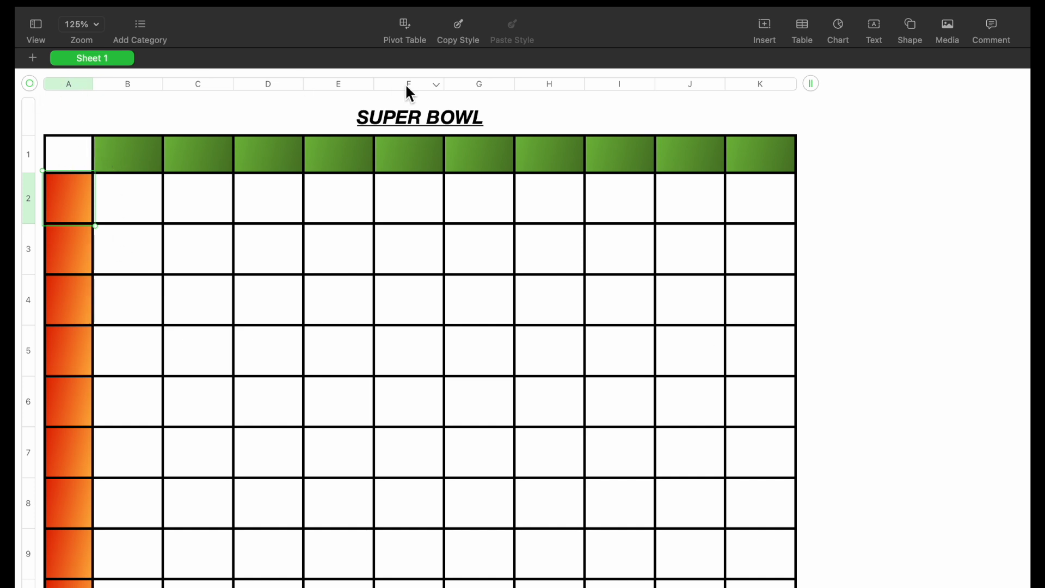
pyautogui.click(73, 162)
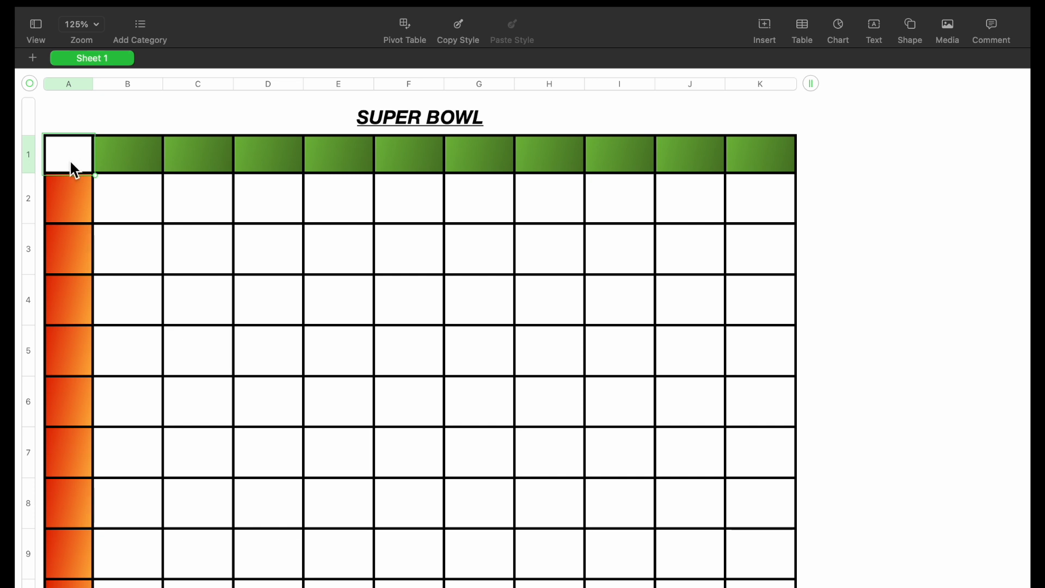
pyautogui.click(70, 252)
pyautogui.click(70, 205)
pyautogui.click(154, 163)
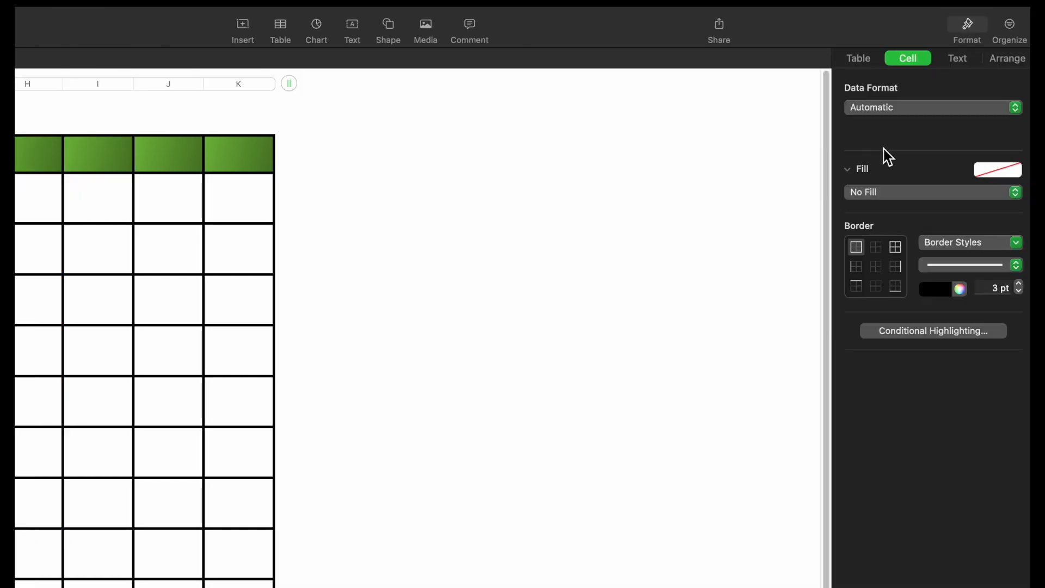
pyautogui.click(877, 109)
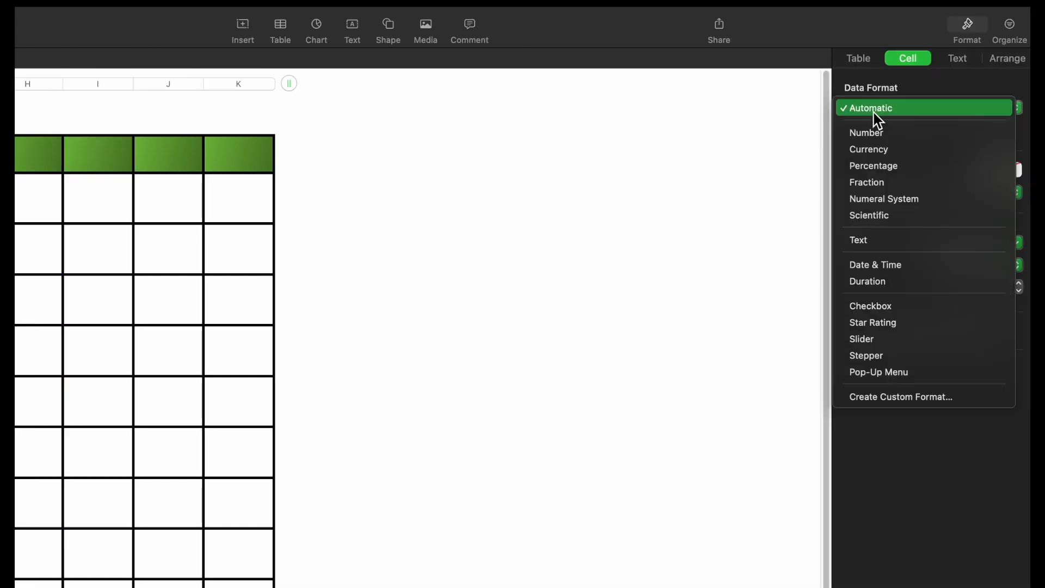
pyautogui.click(41, 364)
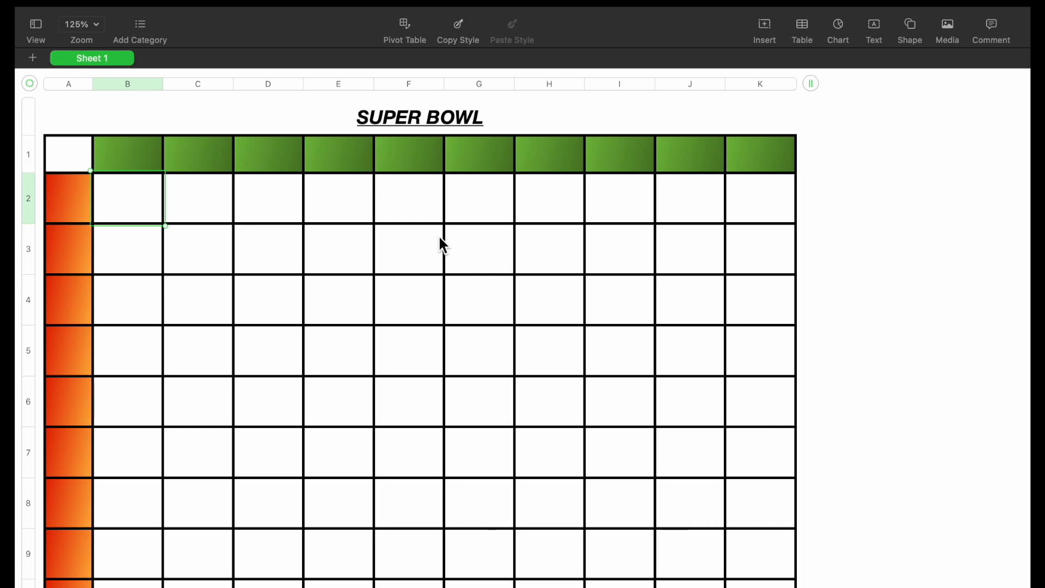
pyautogui.click(174, 205)
pyautogui.click(116, 196)
pyautogui.click(226, 206)
pyautogui.click(144, 206)
pyautogui.click(177, 199)
pyautogui.click(136, 199)
# - Add a text box beside the grid reading "1st Quarter: 200"
pyautogui.click(874, 30)
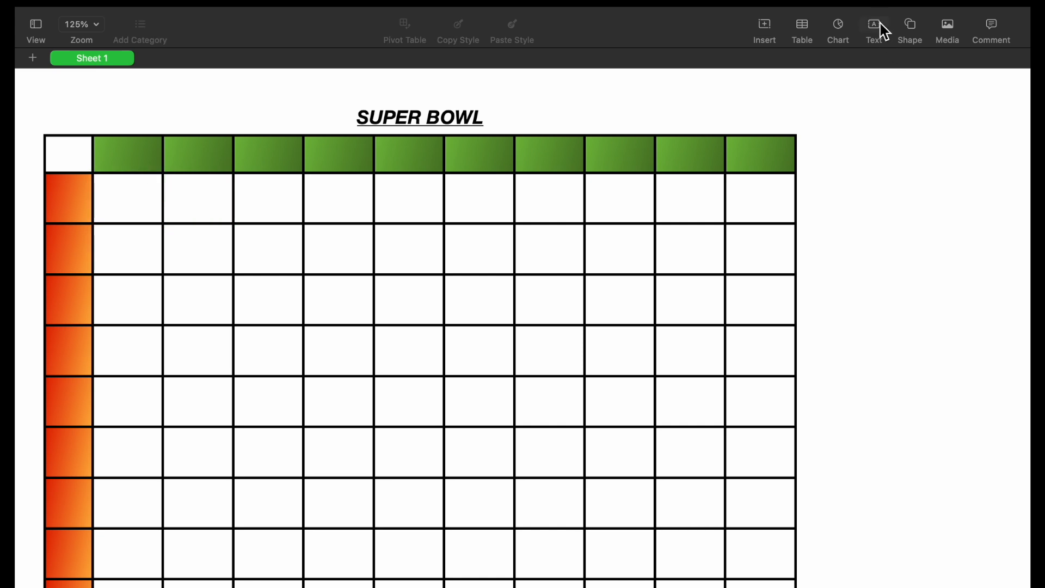
pyautogui.moveTo(687, 516); pyautogui.dragTo(898, 373)
pyautogui.doubleClick(897, 370)
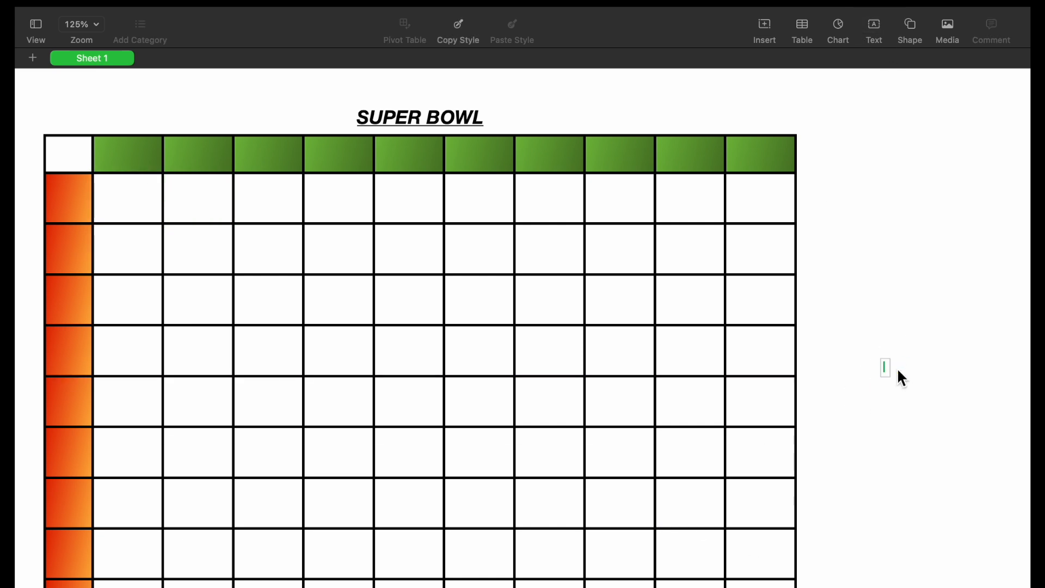
pyautogui.write('1st ')
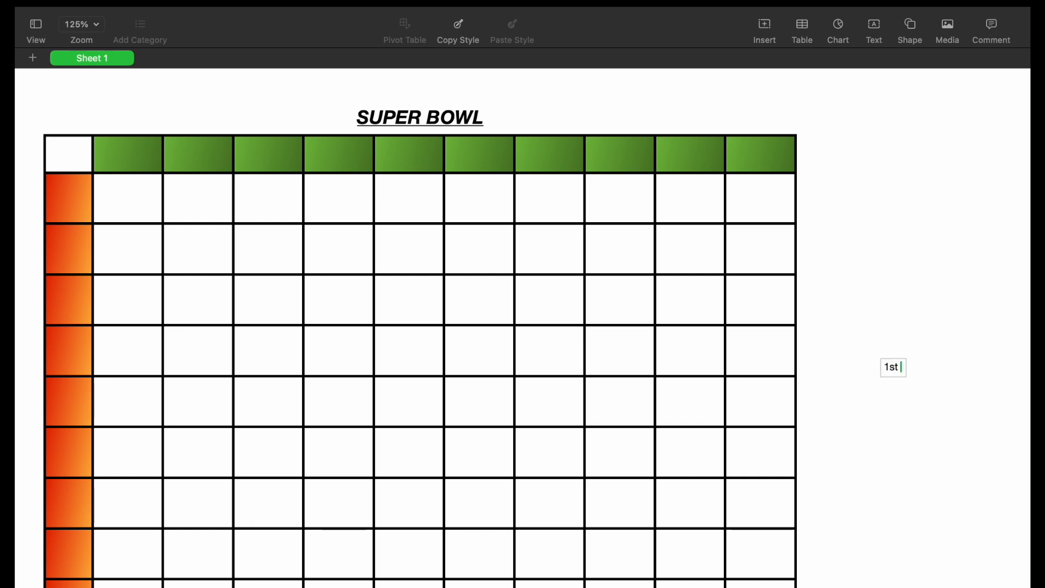
pyautogui.write('Quater: 200')
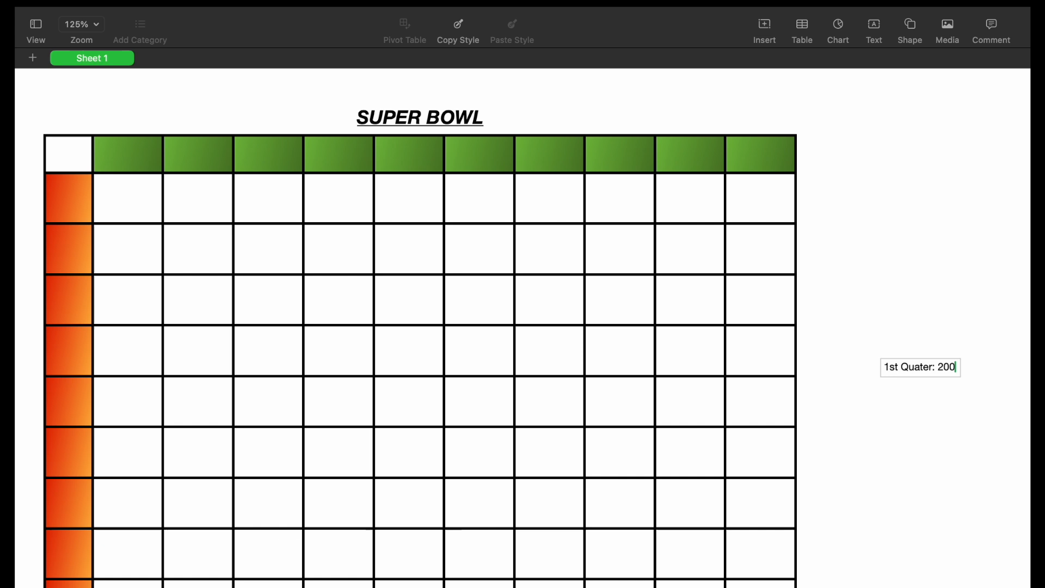
pyautogui.rightClick(909, 367)
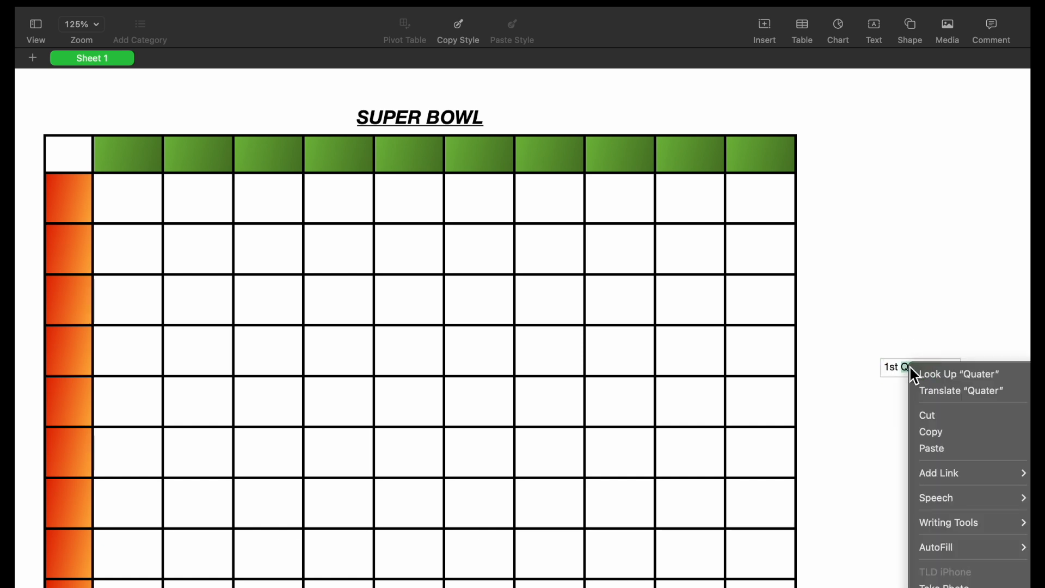
pyautogui.press('Escape')
pyautogui.write('Quarter: 200')
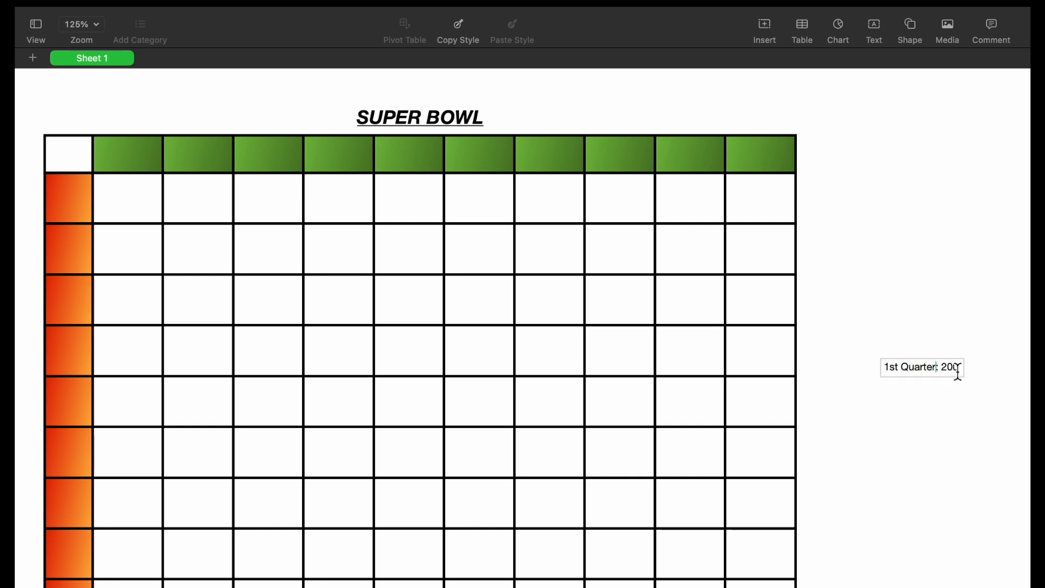
# - Duplicate the first quarter line beneath itself and change the copy to "2nd Quarter: 400"
pyautogui.moveTo(958, 369); pyautogui.dragTo(875, 358)
pyautogui.press('cmd+c')
pyautogui.click(962, 373)
pyautogui.press('Return')
pyautogui.press('cmd+v')
pyautogui.click(889, 376)
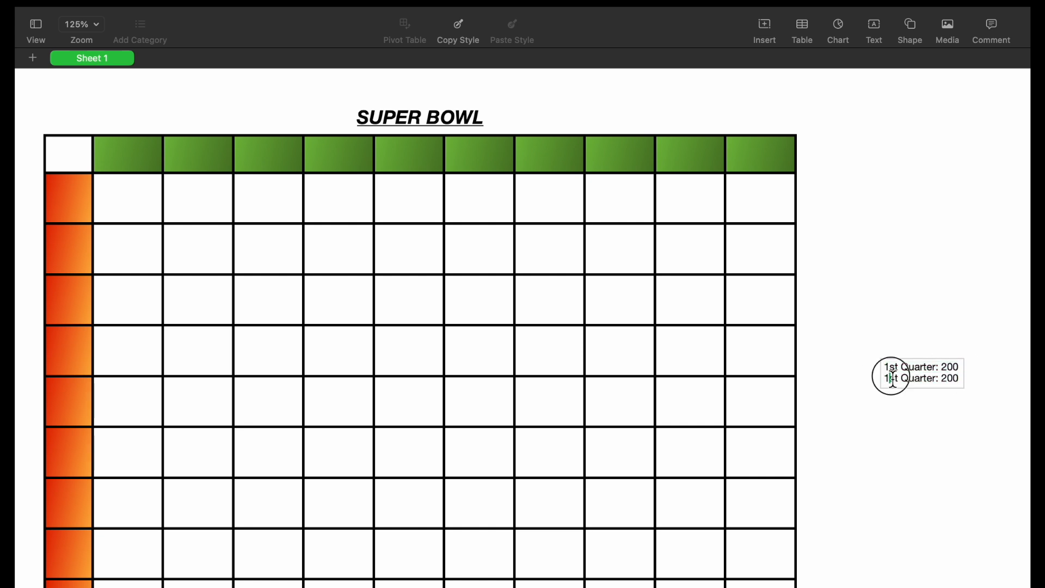
pyautogui.press('BackSpace')
pyautogui.write('2')
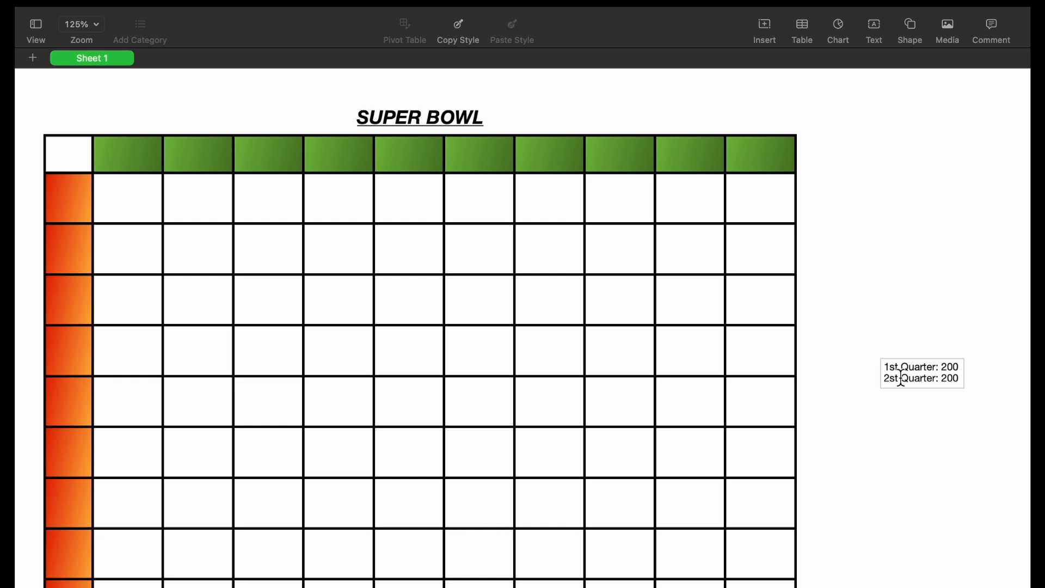
pyautogui.press('Delete')
pyautogui.press('Delete')
pyautogui.write('nd')
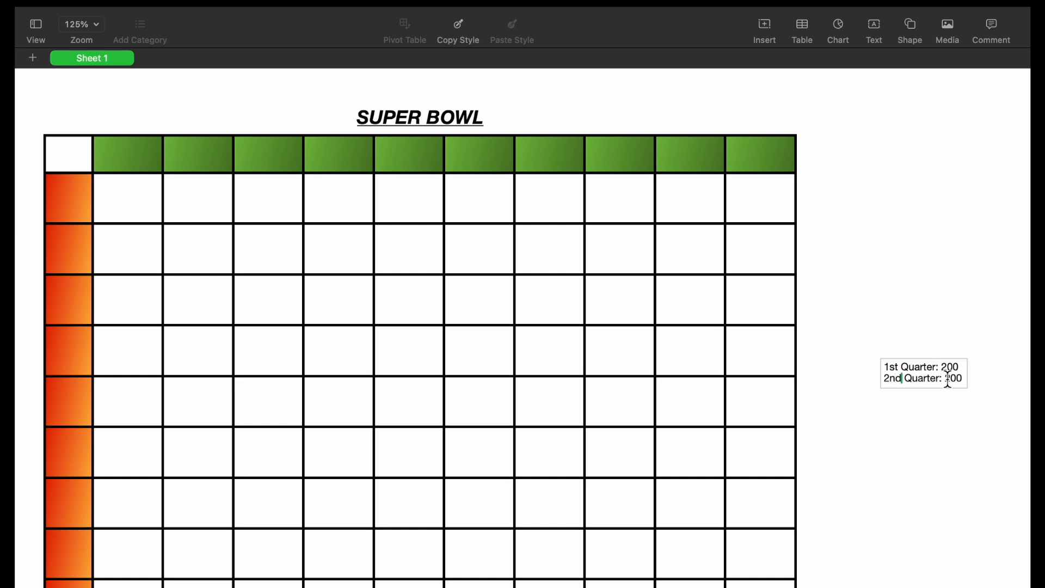
pyautogui.doubleClick(954, 378)
pyautogui.write('400')
# - Add the lines "3rd Quarter: 200" and "4th Quarter: 400", and set the 2nd quarter amount to 200
pyautogui.press('Return')
pyautogui.press('super+v')
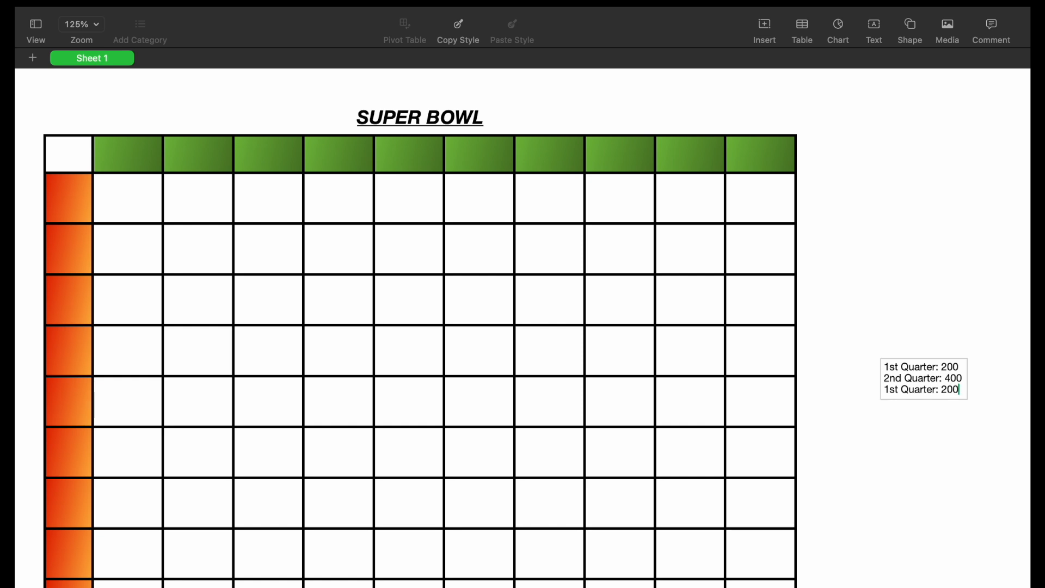
pyautogui.doubleClick(955, 403)
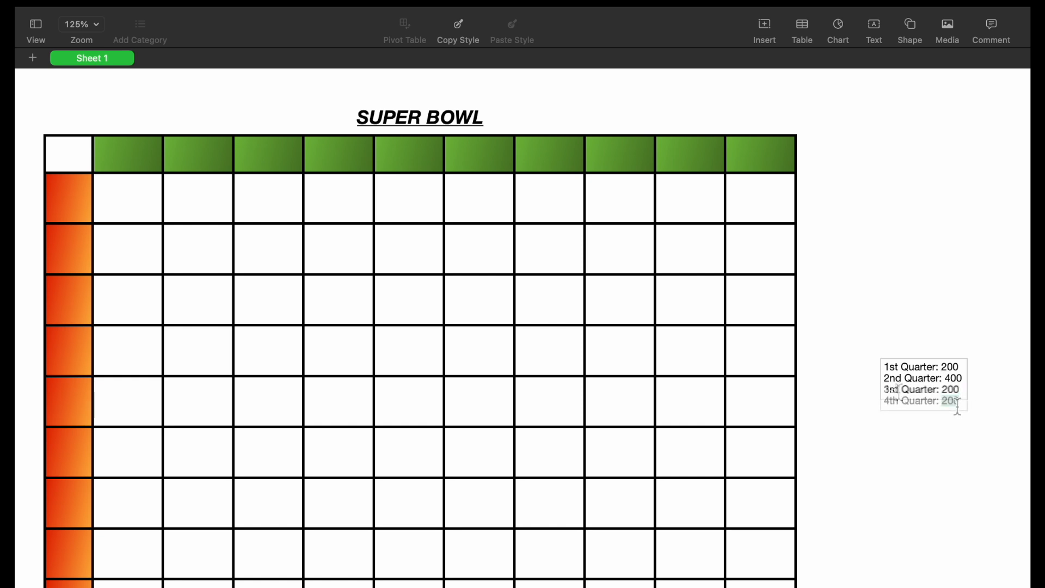
pyautogui.write('400')
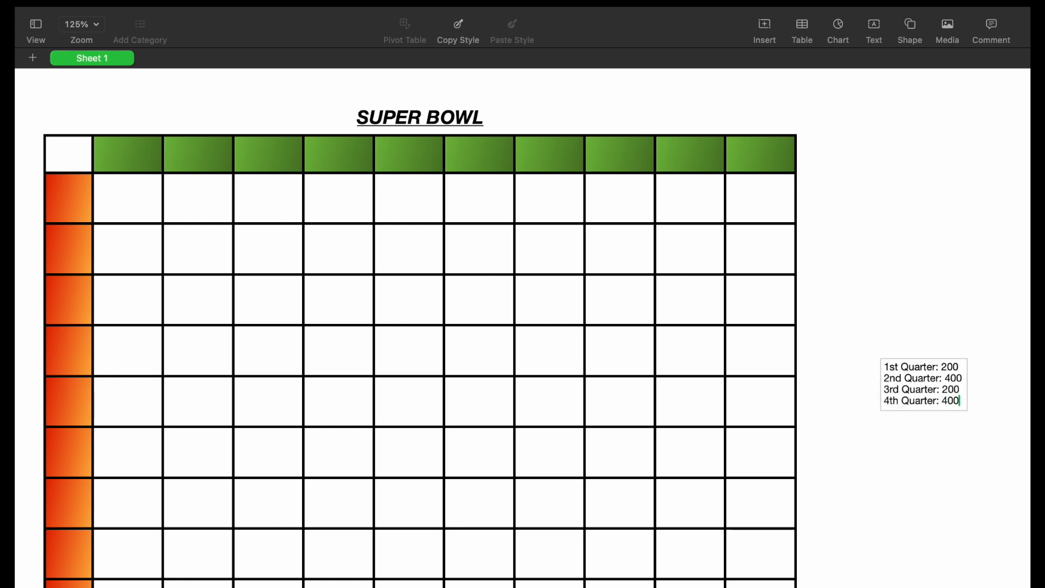
pyautogui.doubleClick(951, 377)
pyautogui.write('200')
# - Set the quarter payout text to 30 pt and move its box close to the grid's outer edge
pyautogui.click(952, 488)
pyautogui.click(915, 403)
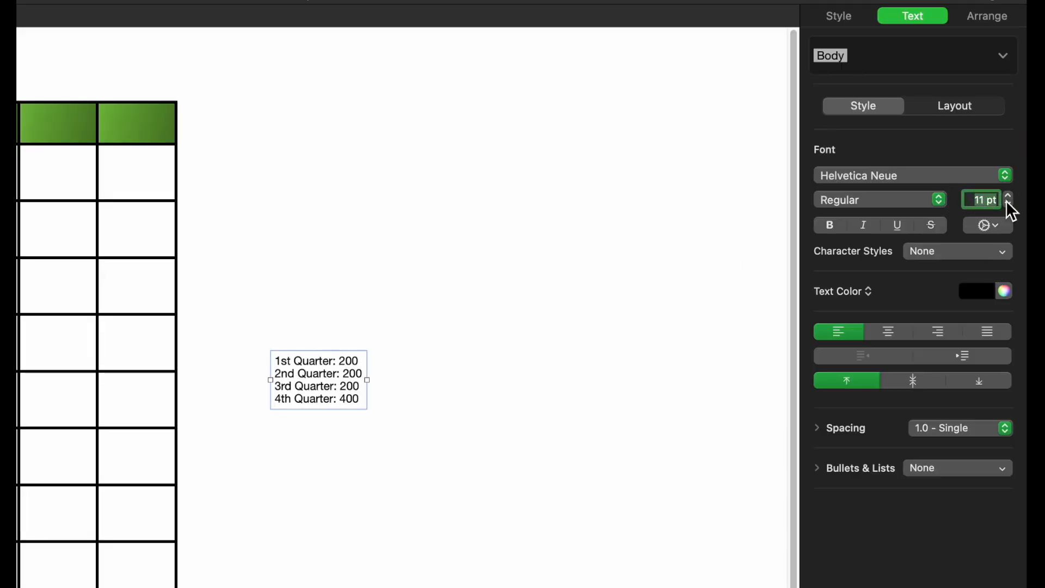
pyautogui.write('30')
pyautogui.press('Return')
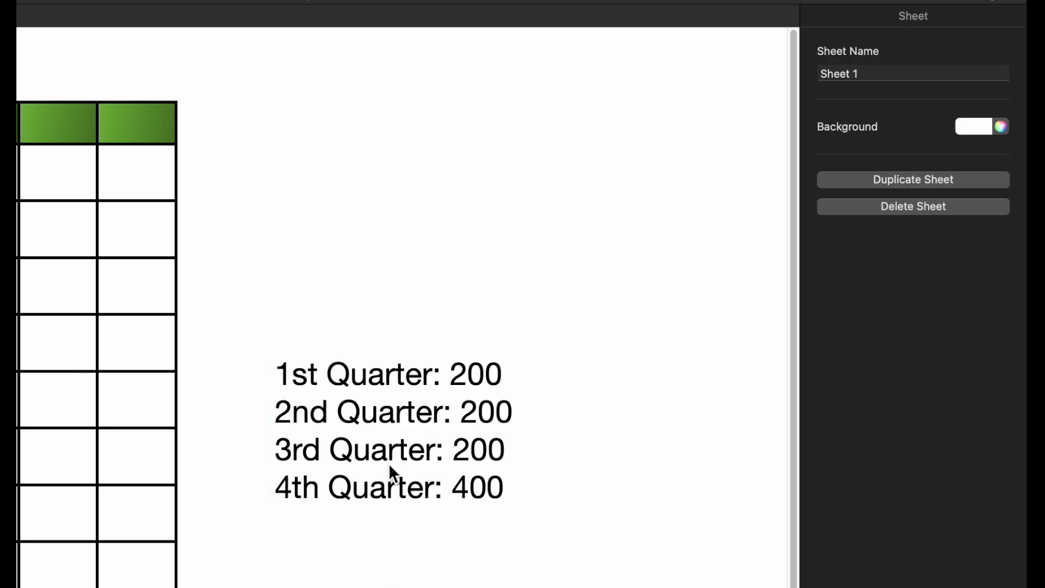
pyautogui.moveTo(389, 463); pyautogui.dragTo(303, 437)
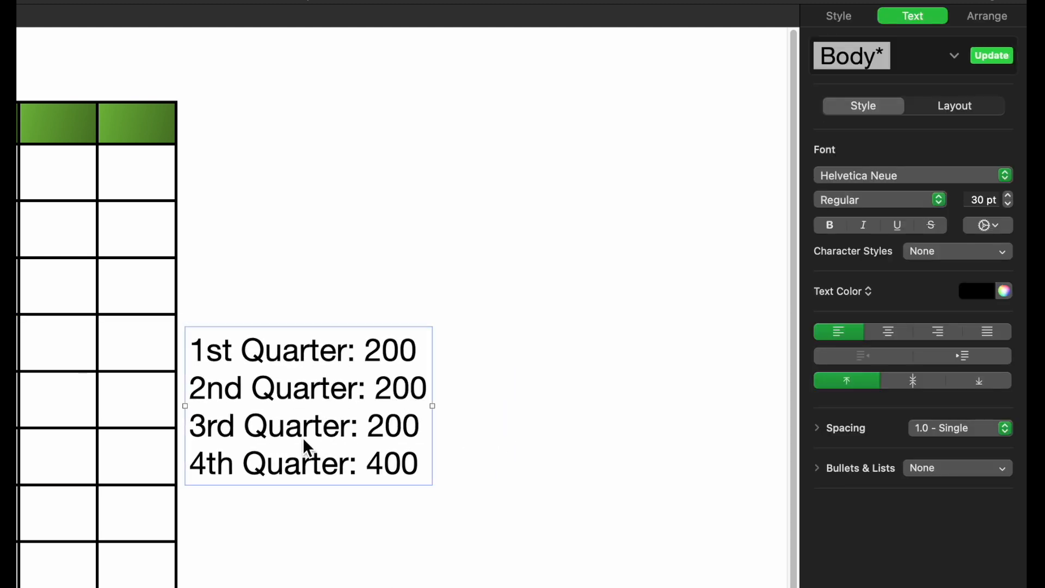
pyautogui.click(300, 509)
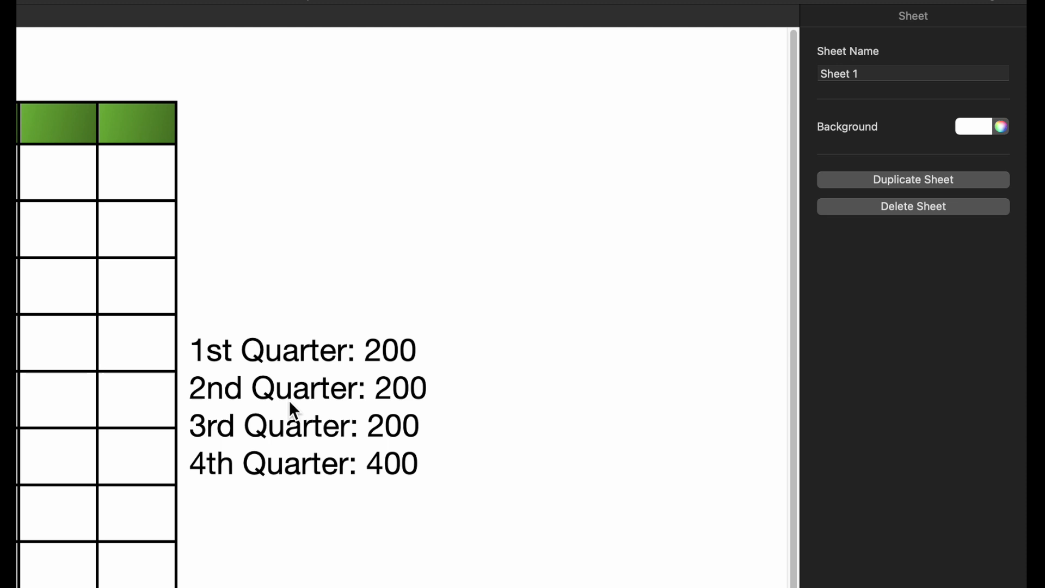
# - Enter "Test 1" in cell B2 and "Test2" in cell B3
pyautogui.click(8, 403)
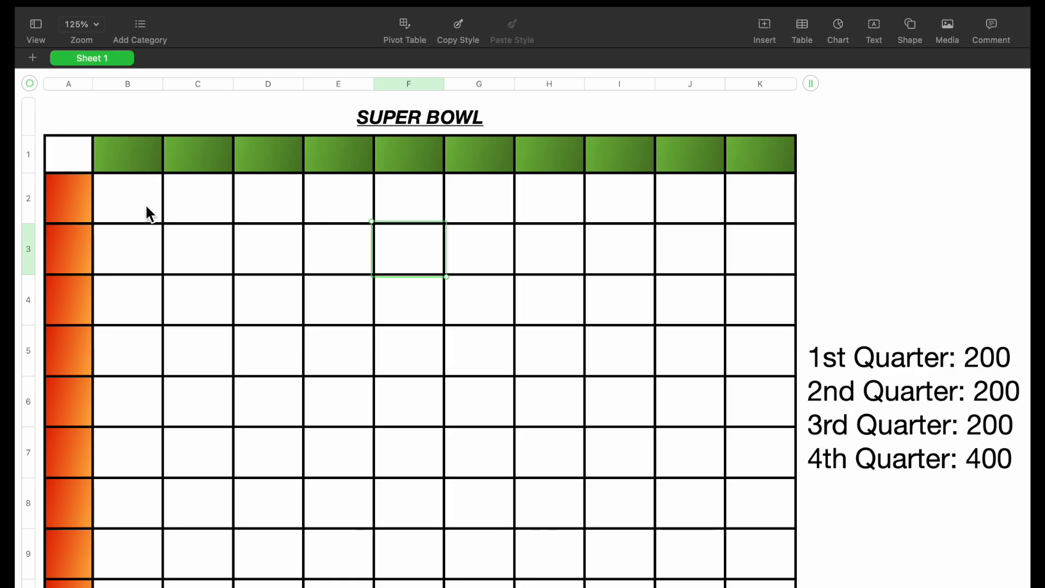
pyautogui.click(146, 205)
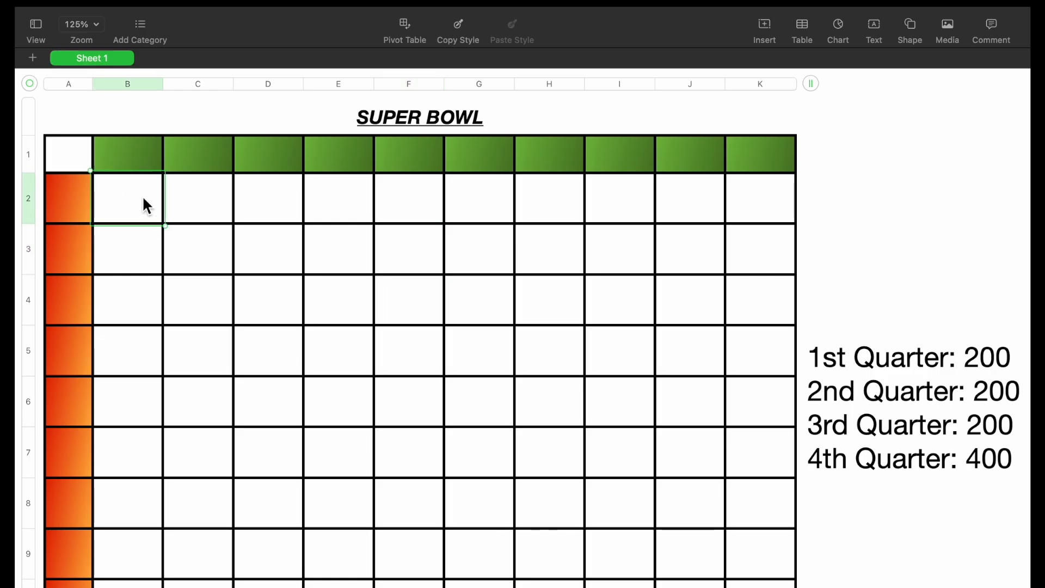
pyautogui.write('Test 1')
pyautogui.click(144, 248)
pyautogui.write('Test')
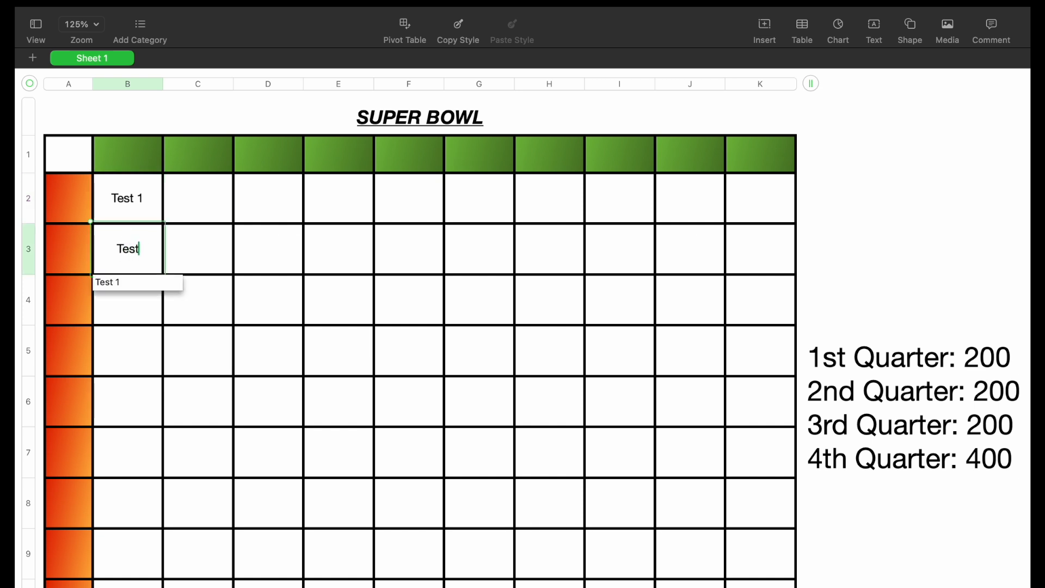
pyautogui.write('2')
pyautogui.click(210, 231)
pyautogui.click(333, 268)
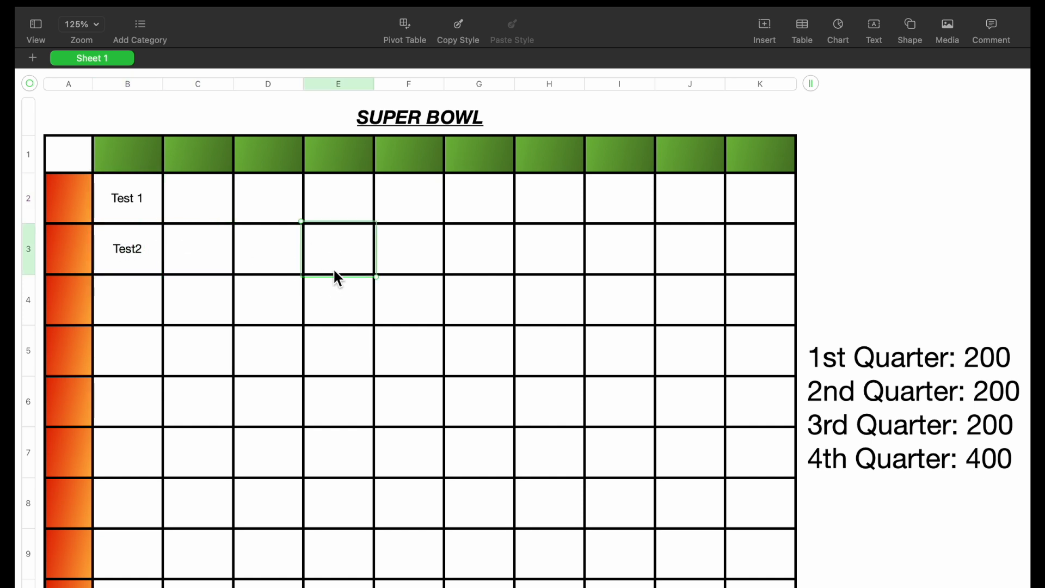
pyautogui.click(543, 288)
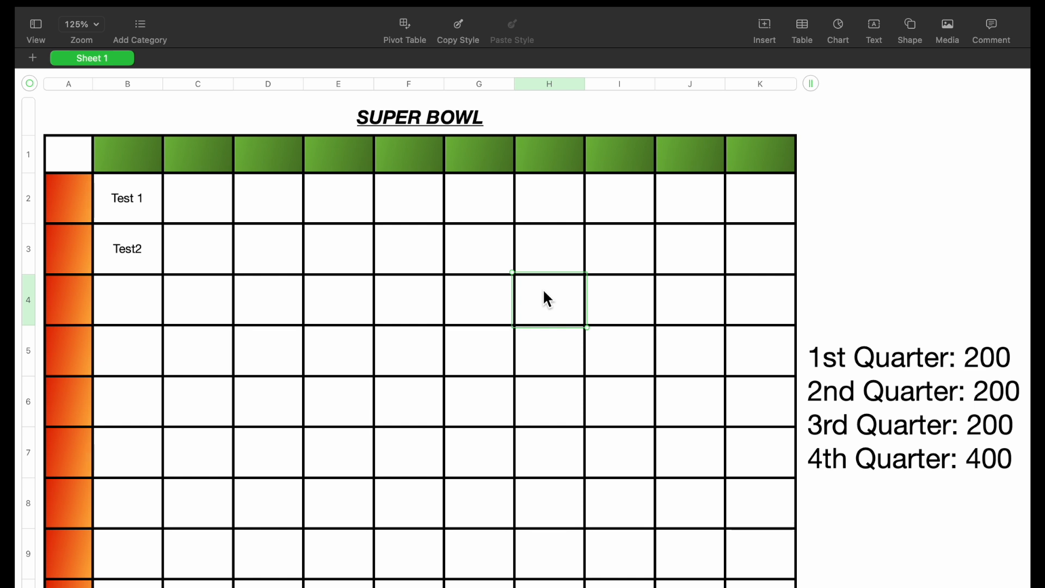
pyautogui.click(321, 259)
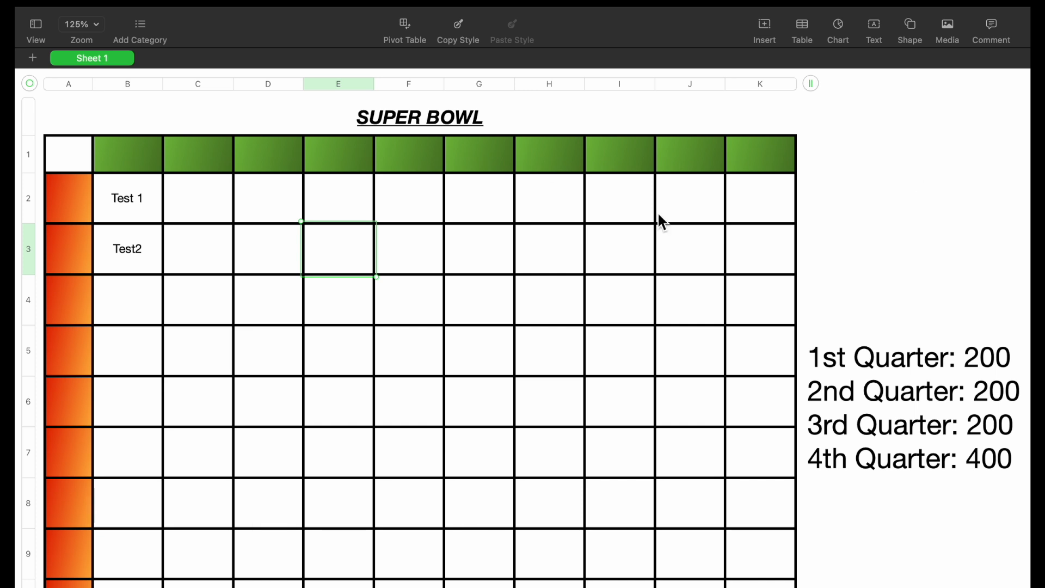
# - Autofill the series from "Test 1" in B2 across row 2 to column K and down column B
pyautogui.click(130, 198)
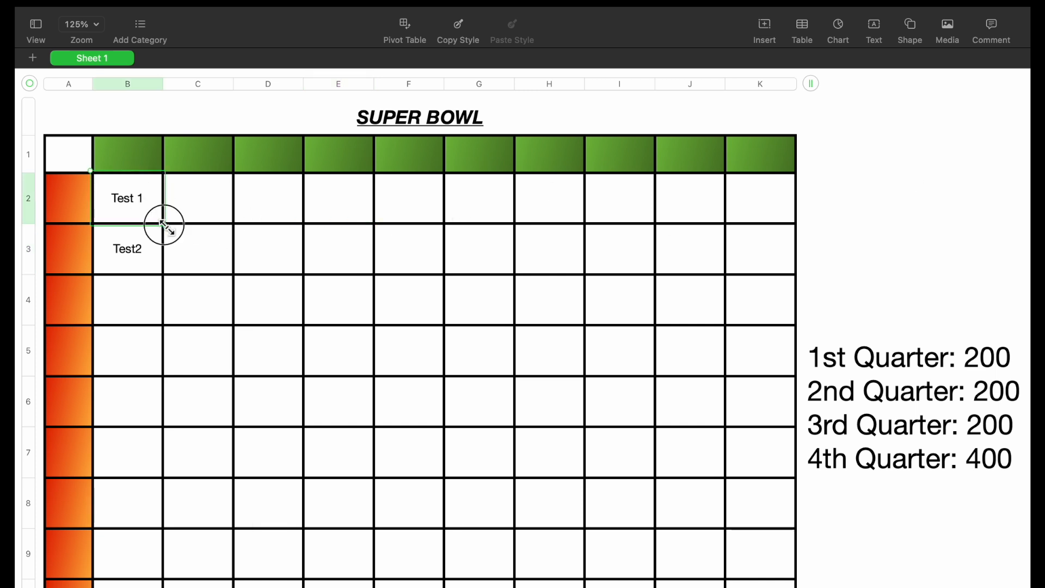
pyautogui.moveTo(163, 224); pyautogui.dragTo(815, 237)
pyautogui.click(123, 209)
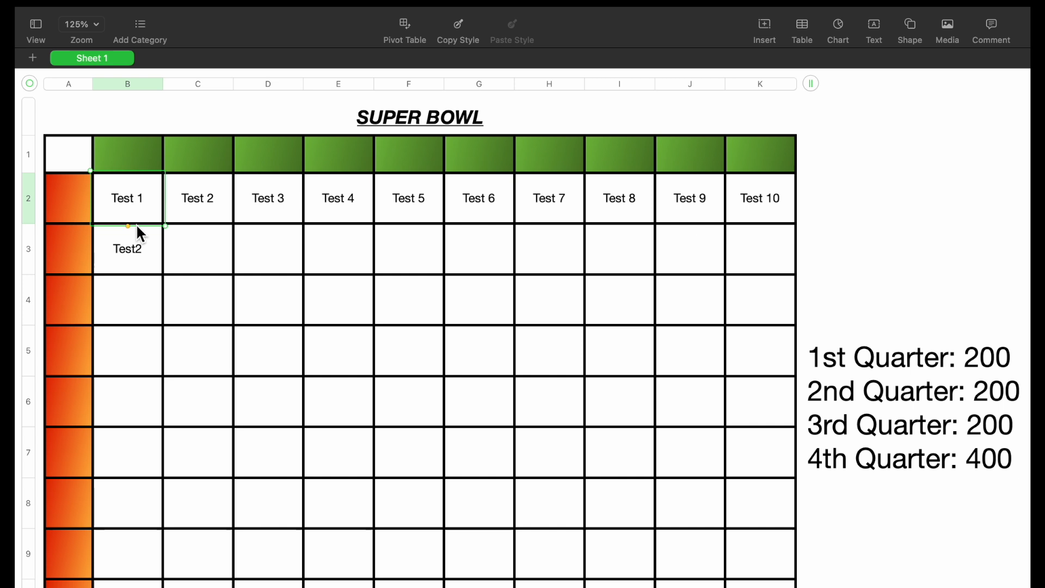
pyautogui.moveTo(137, 226); pyautogui.dragTo(131, 586)
# - Autofill the series from C2 and D2 down columns C and D
pyautogui.click(204, 213)
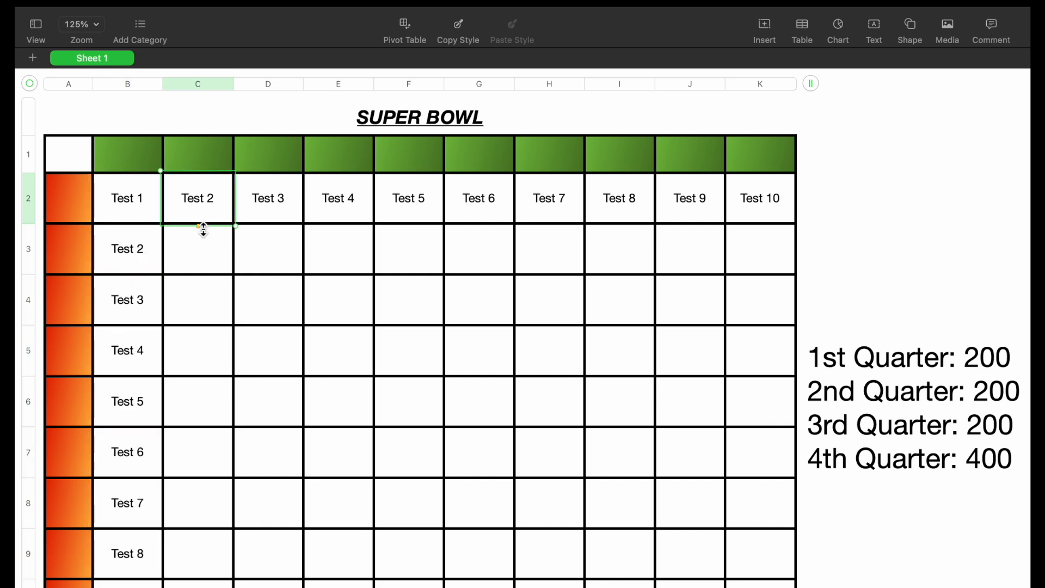
pyautogui.moveTo(204, 227); pyautogui.dragTo(204, 585)
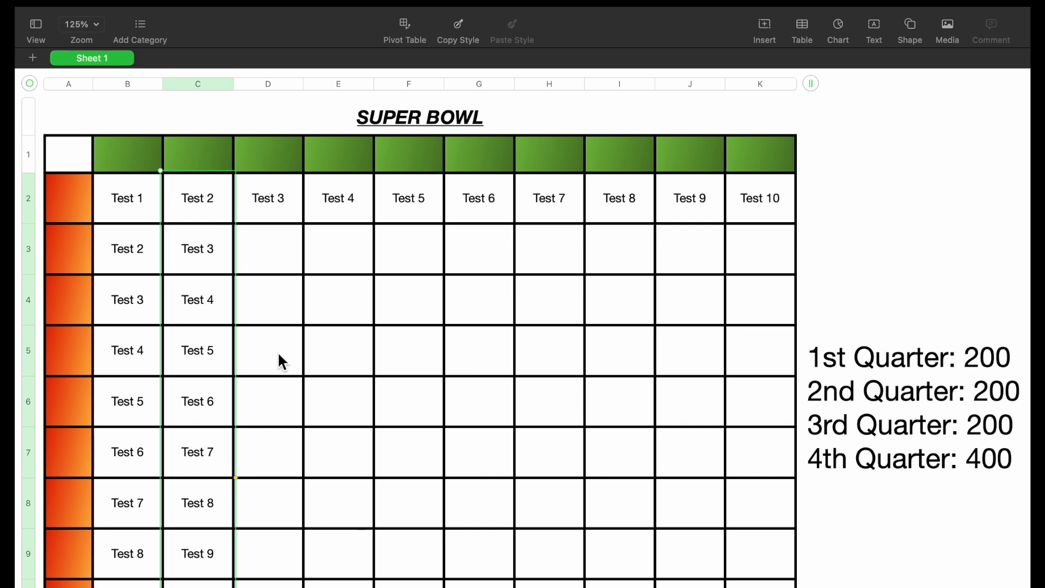
pyautogui.click(270, 215)
pyautogui.moveTo(270, 226); pyautogui.dragTo(270, 585)
# - Paste the contents of column D into columns E through K to fill the rest of the grid
pyautogui.click(482, 83)
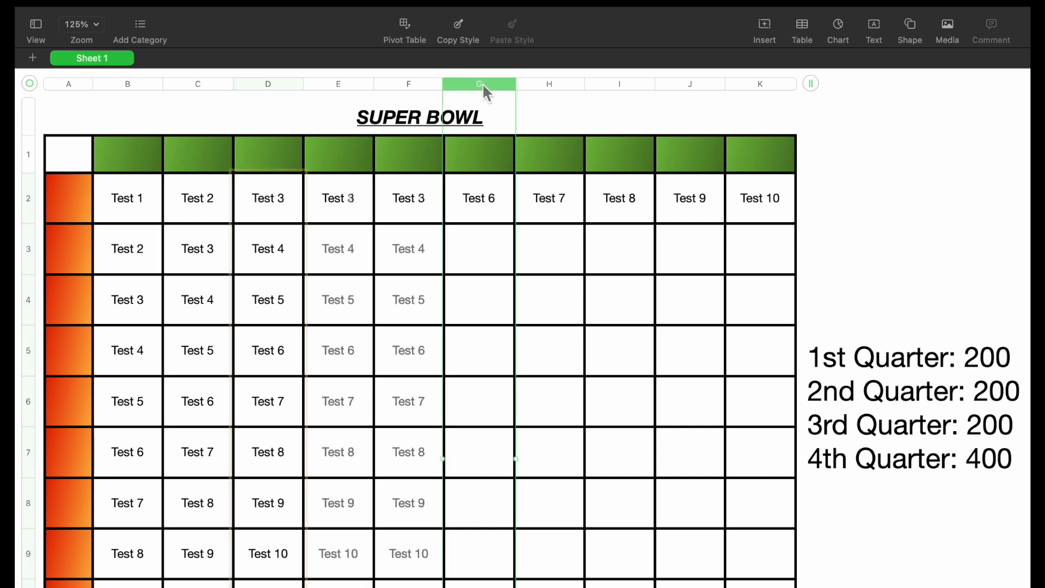
pyautogui.click(401, 83)
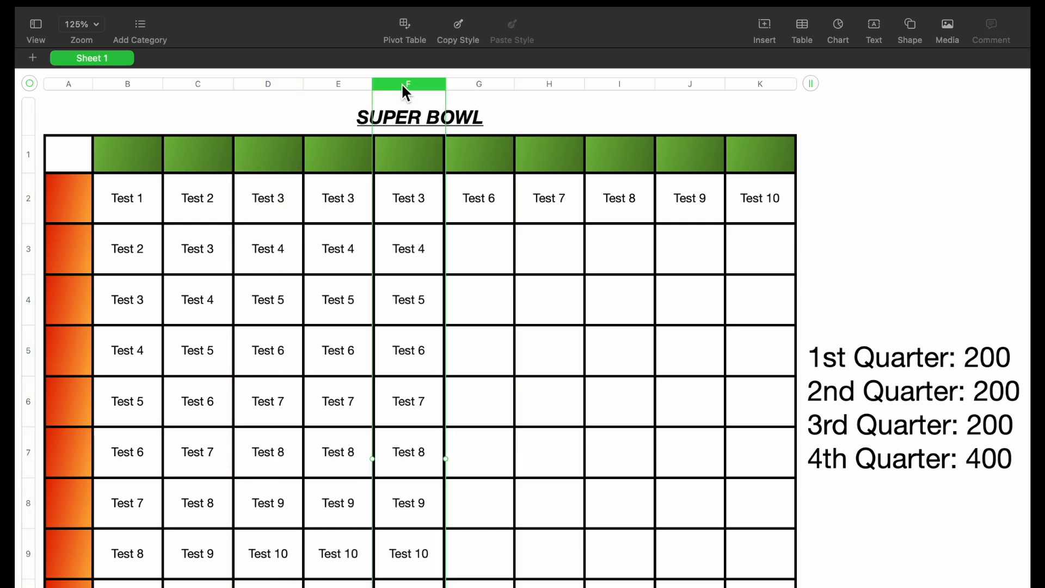
pyautogui.click(470, 86)
pyautogui.write('Test 3 Test 4 Test 5 Test 6 Test 7 Test 8 Test 9 Test 10')
pyautogui.click(542, 82)
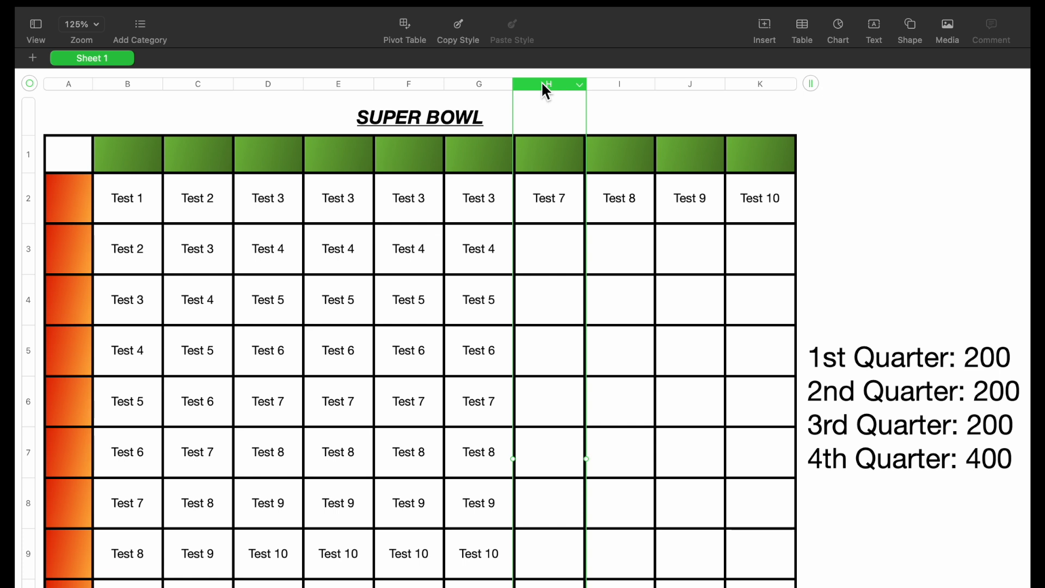
pyautogui.press('super+v')
pyautogui.click(628, 82)
pyautogui.press('super+v')
pyautogui.click(684, 88)
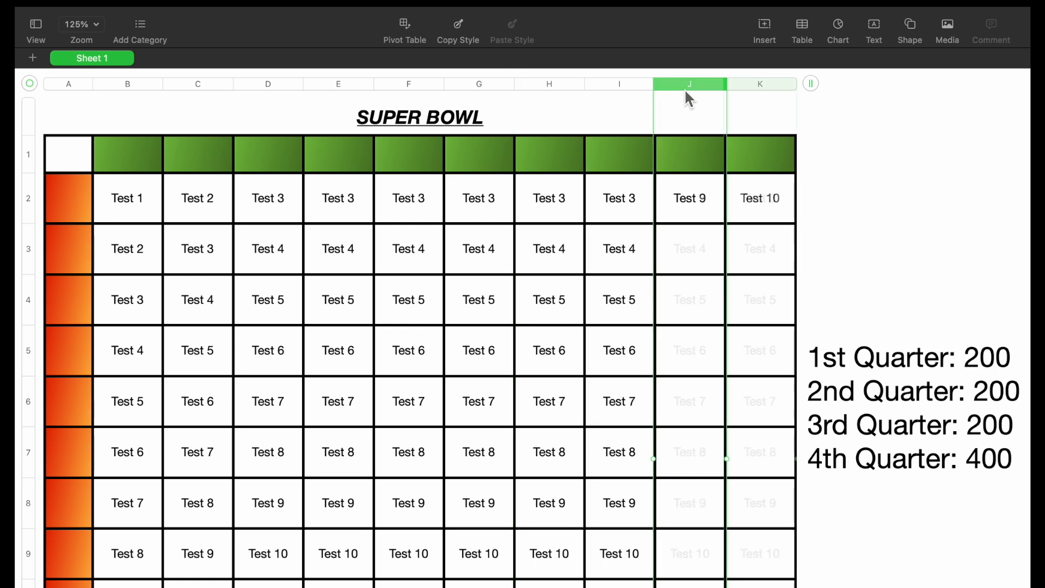
pyautogui.press('super+v')
pyautogui.click(749, 87)
pyautogui.press('super+v')
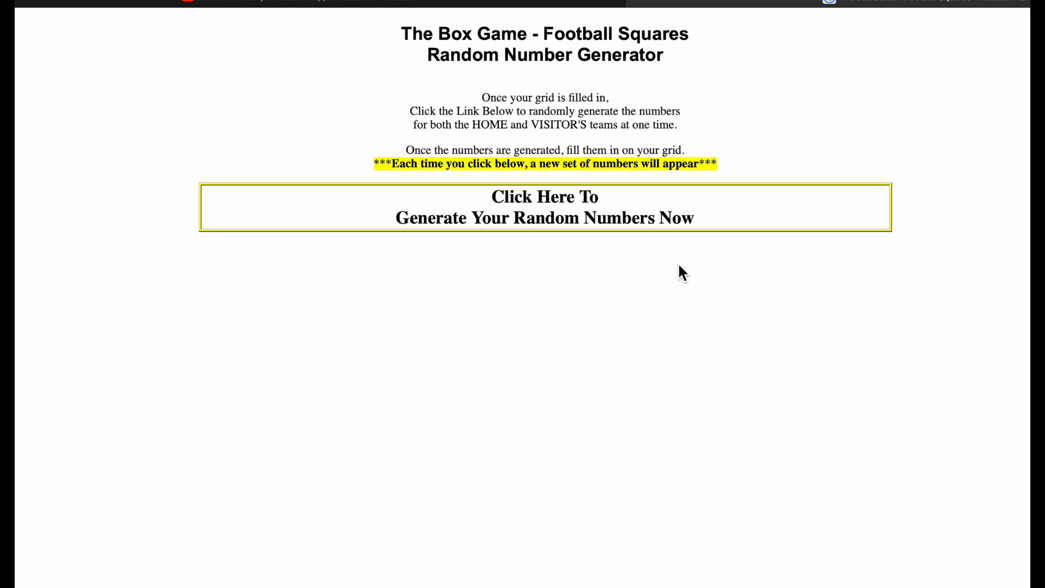
# - In the web browser, generate random numbers with the Football Squares generator and copy the Home and Visitors lines
pyautogui.click(580, 217)
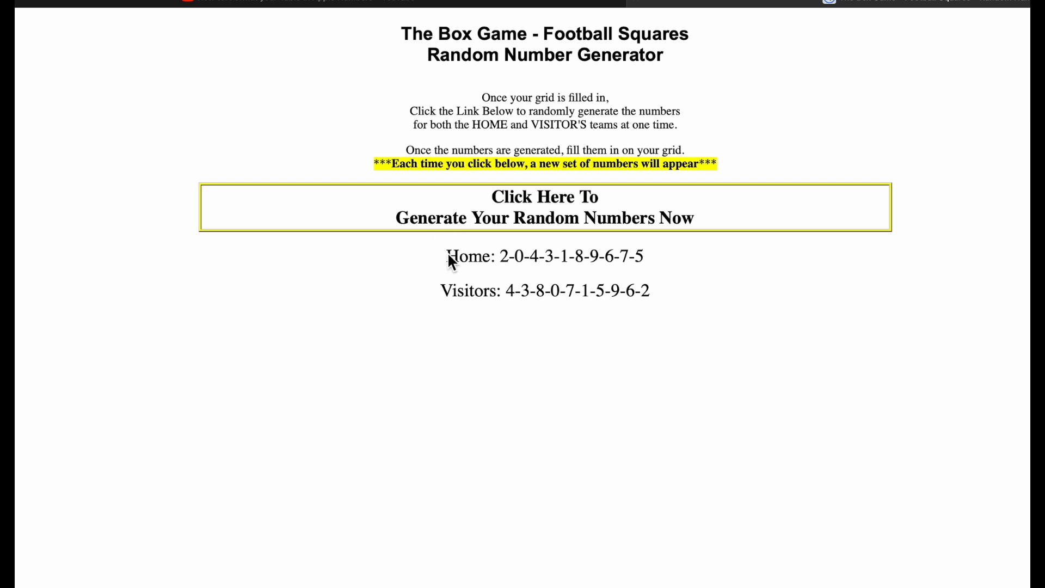
pyautogui.moveTo(448, 254); pyautogui.dragTo(646, 301)
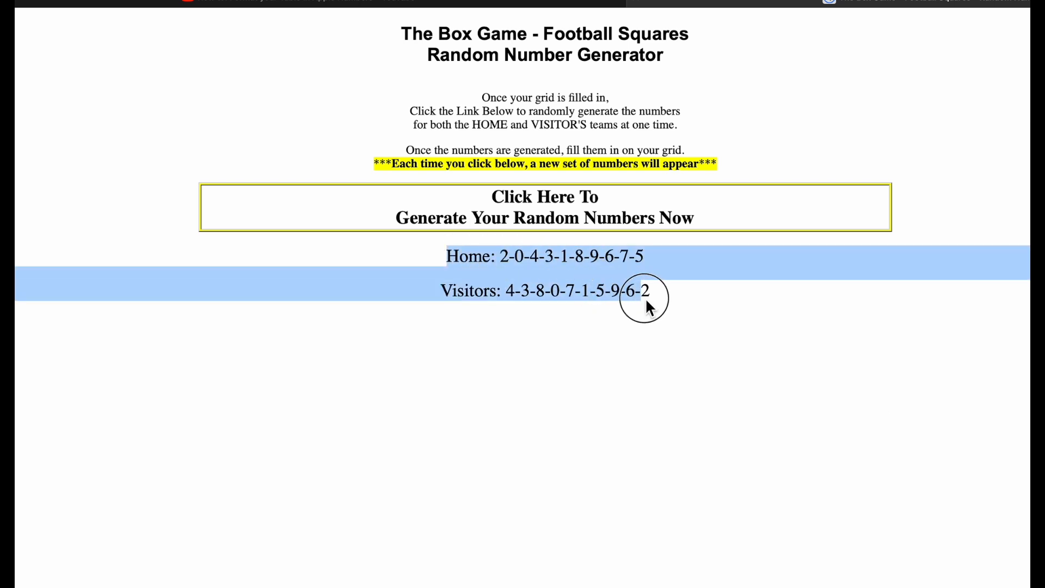
pyautogui.hotkey('ctrl', 'Right')
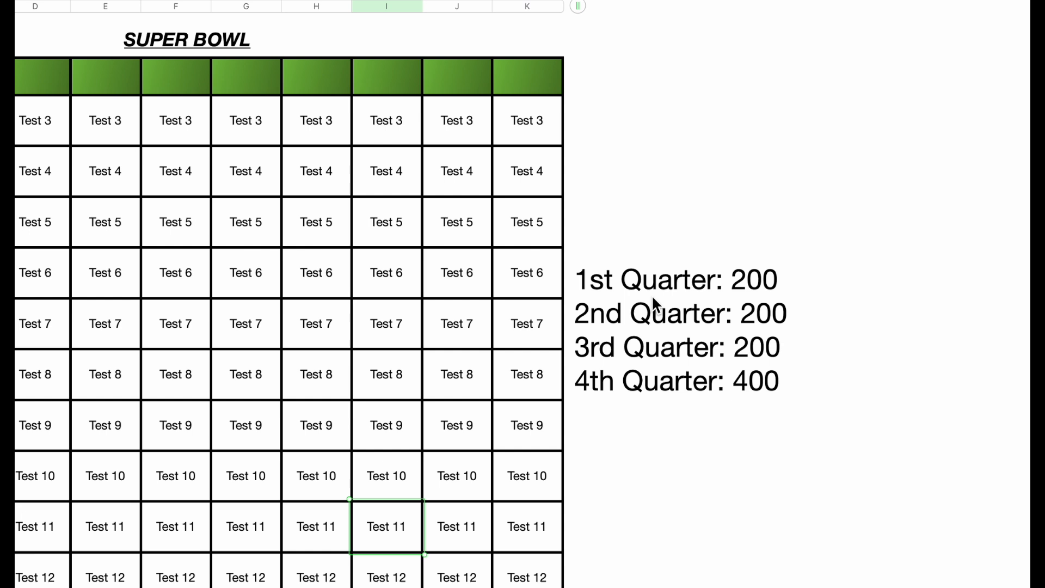
# - Back in the spreadsheet, paste the copied Home and Visitors numbers into a new text box
pyautogui.click(764, 488)
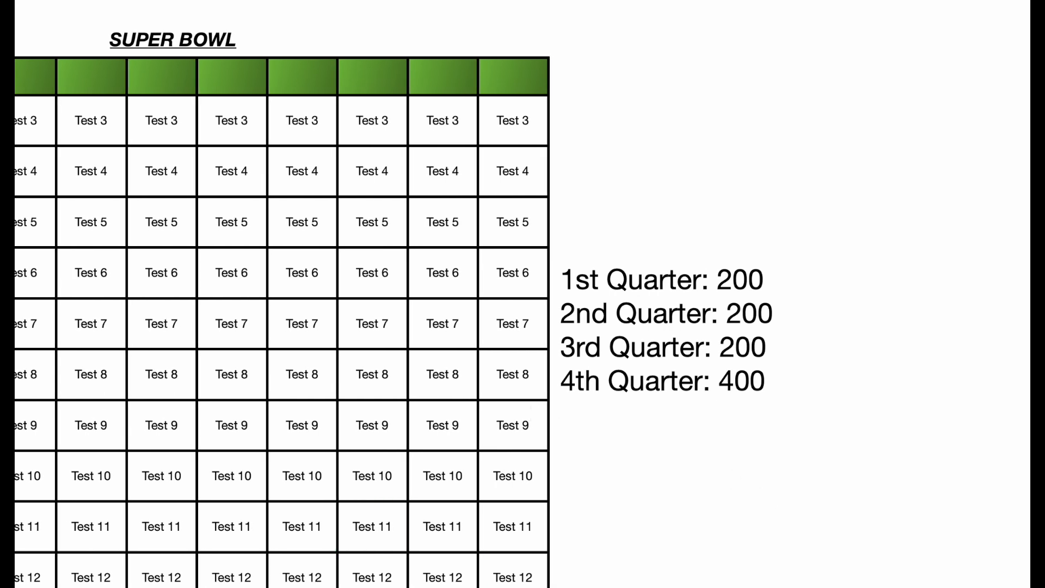
pyautogui.click(645, 1)
pyautogui.press('super+v')
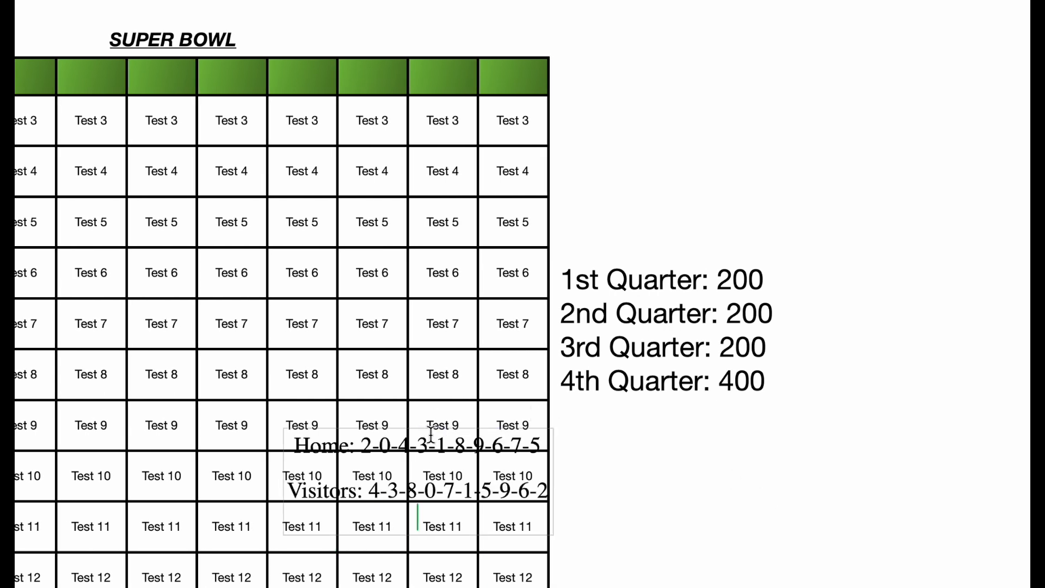